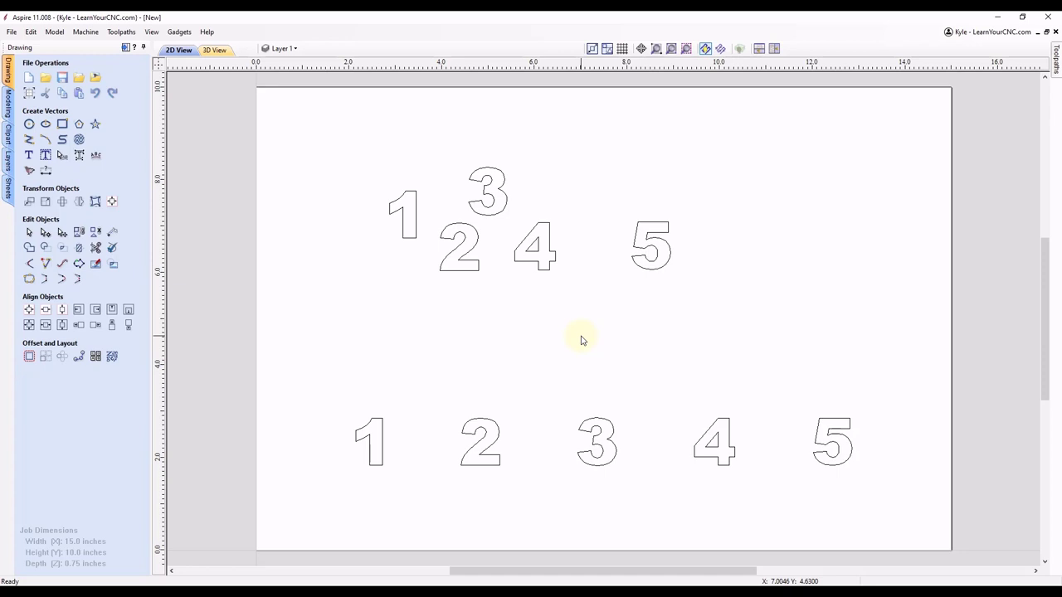
Box-select the upper row, then the reference row, then pick each upper digit 1–5 individually
drag(736, 139, 324, 303)
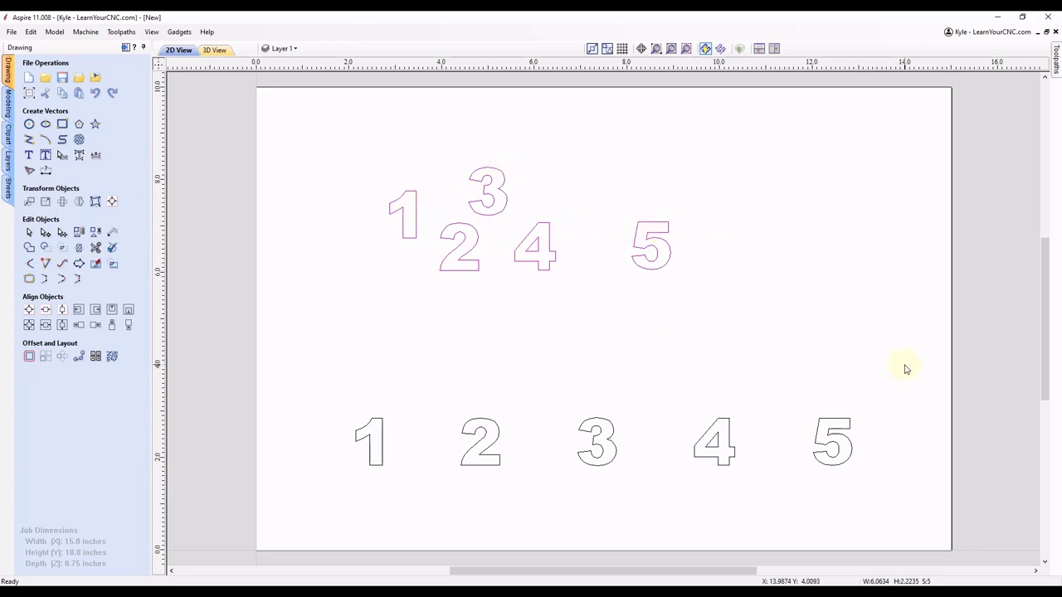
drag(903, 368, 325, 503)
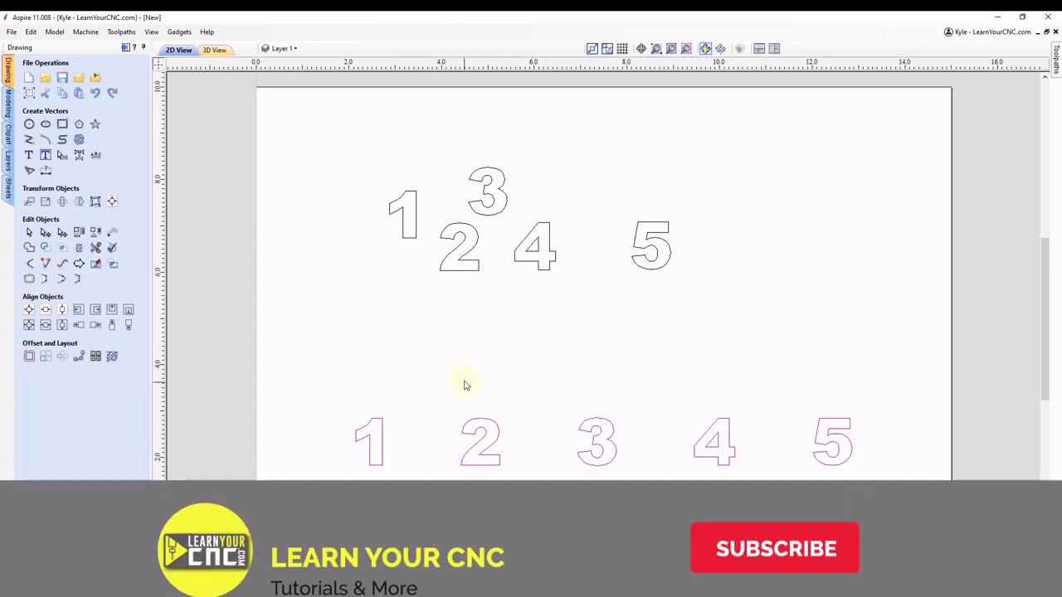
click(415, 215)
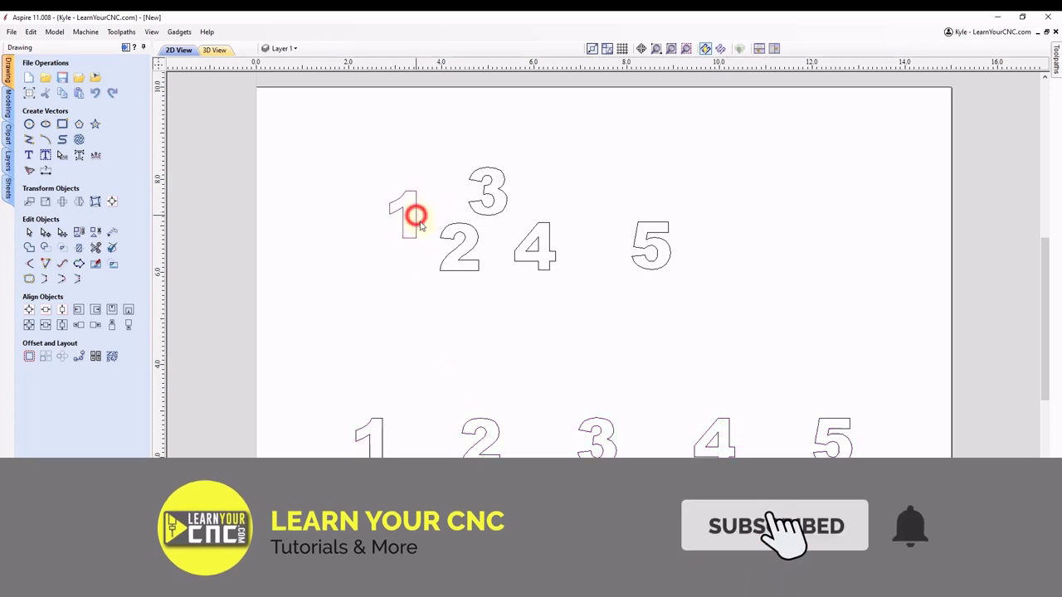
click(448, 228)
click(474, 201)
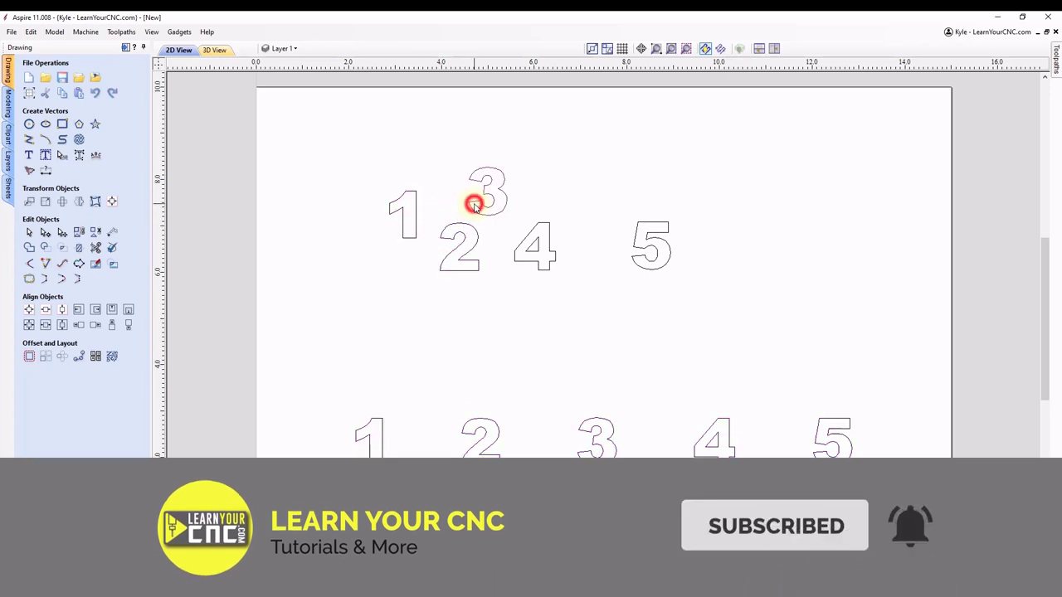
click(529, 235)
click(645, 242)
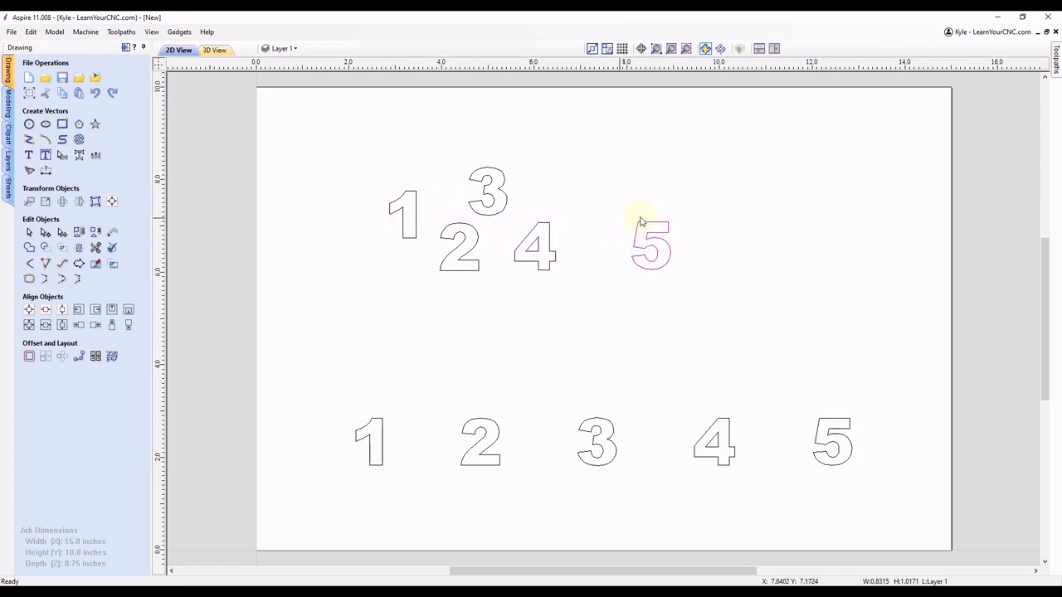
Drag the upper 1 up and left, then select the 5 together with the 1
click(412, 195)
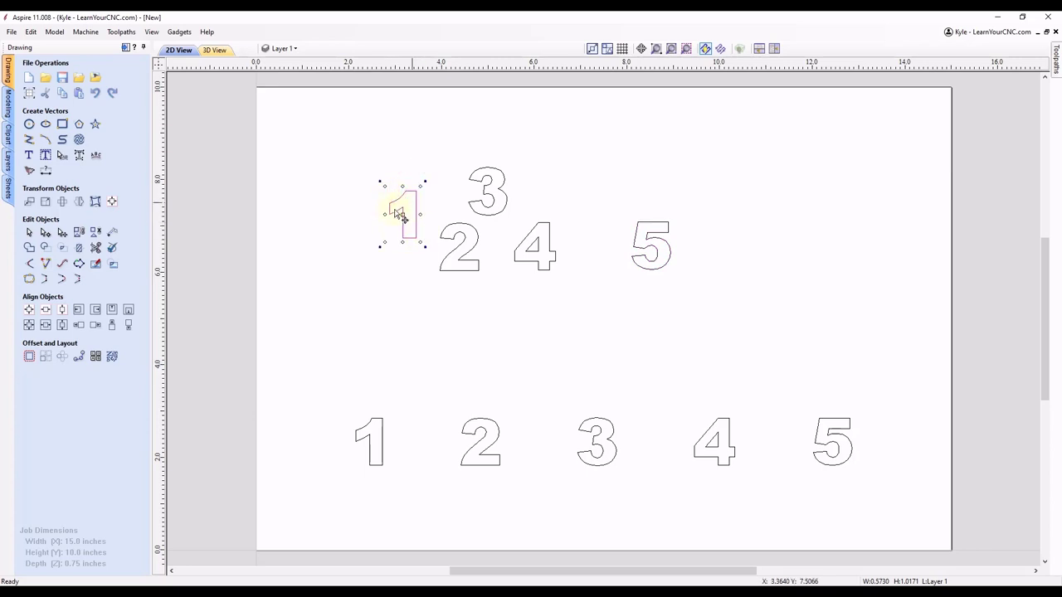
drag(398, 208, 329, 179)
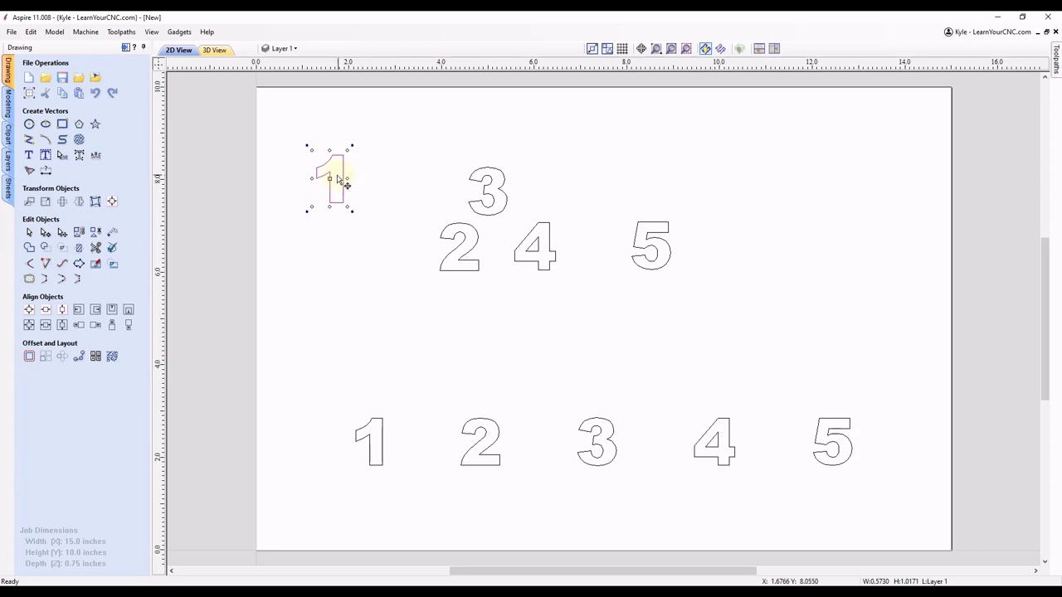
click(656, 238)
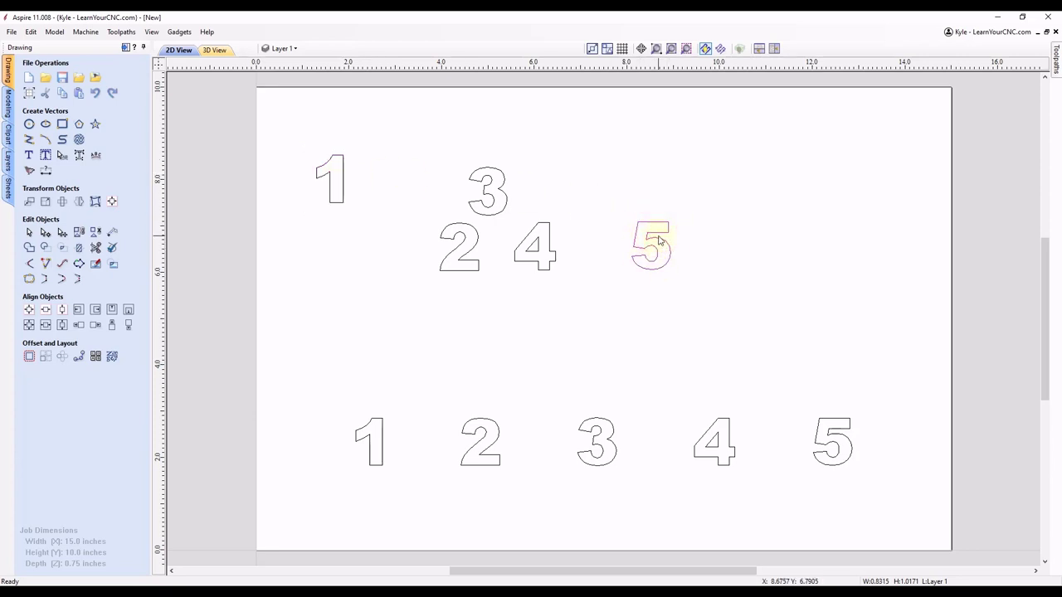
click(333, 156)
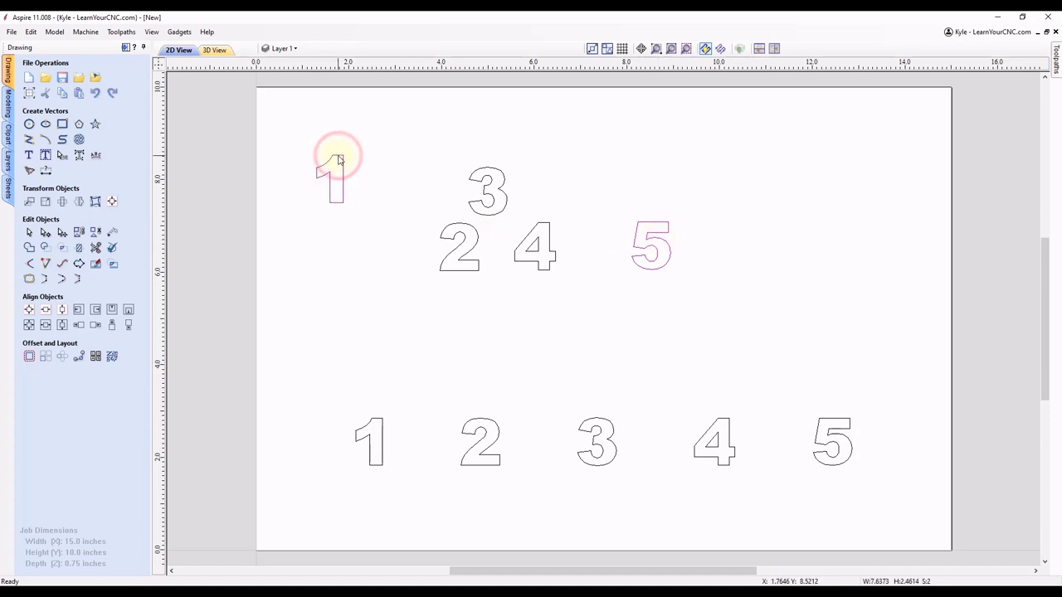
Use Align Selected Objects' Center button to place the 5 directly over the 1
click(113, 203)
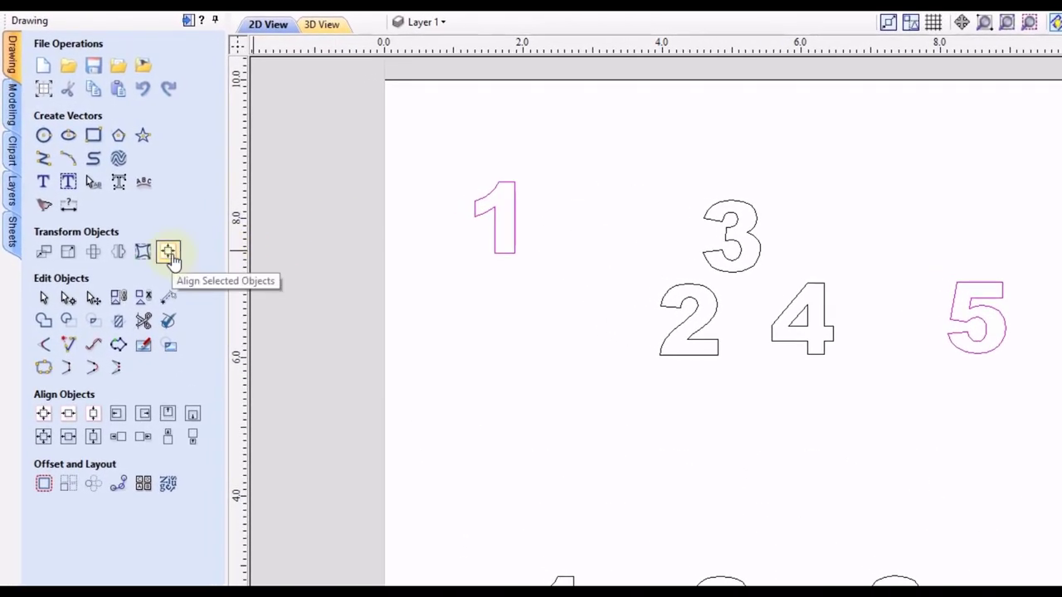
click(169, 253)
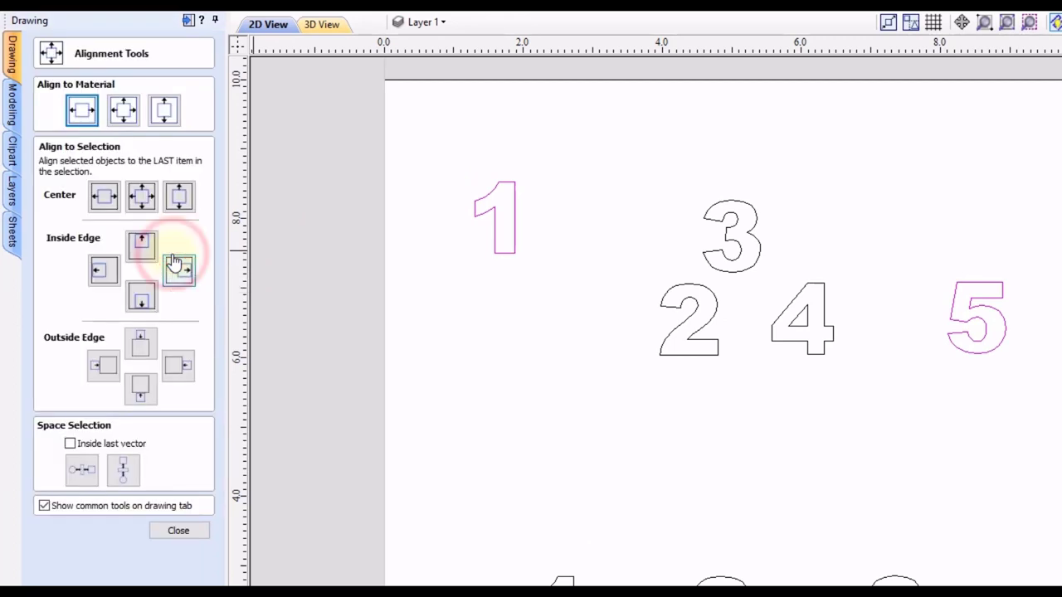
click(142, 199)
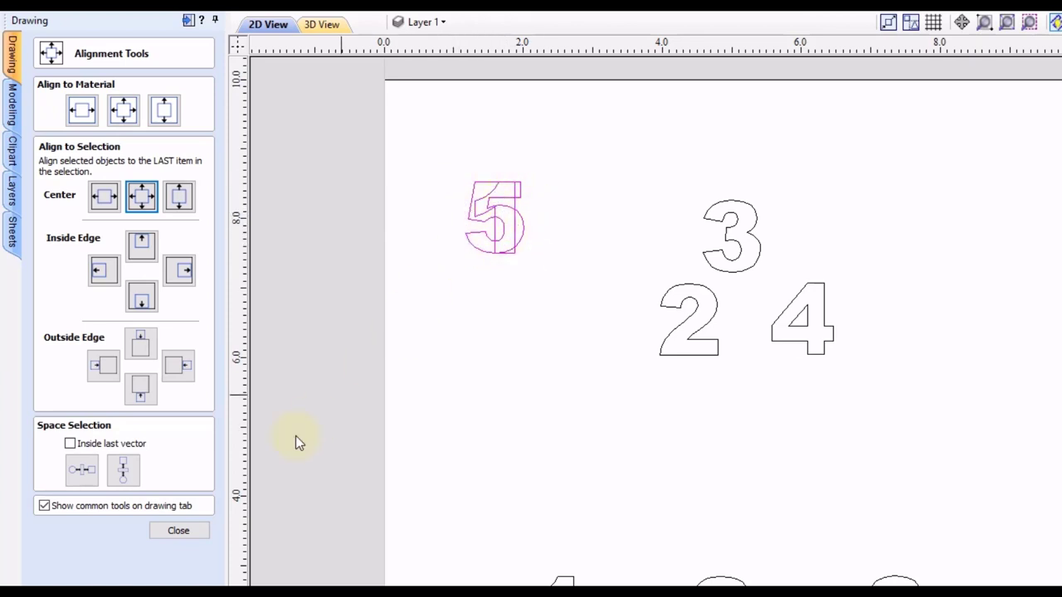
Select only the 5 and apply a relative X-position move to shift it right, level with the 1
click(178, 531)
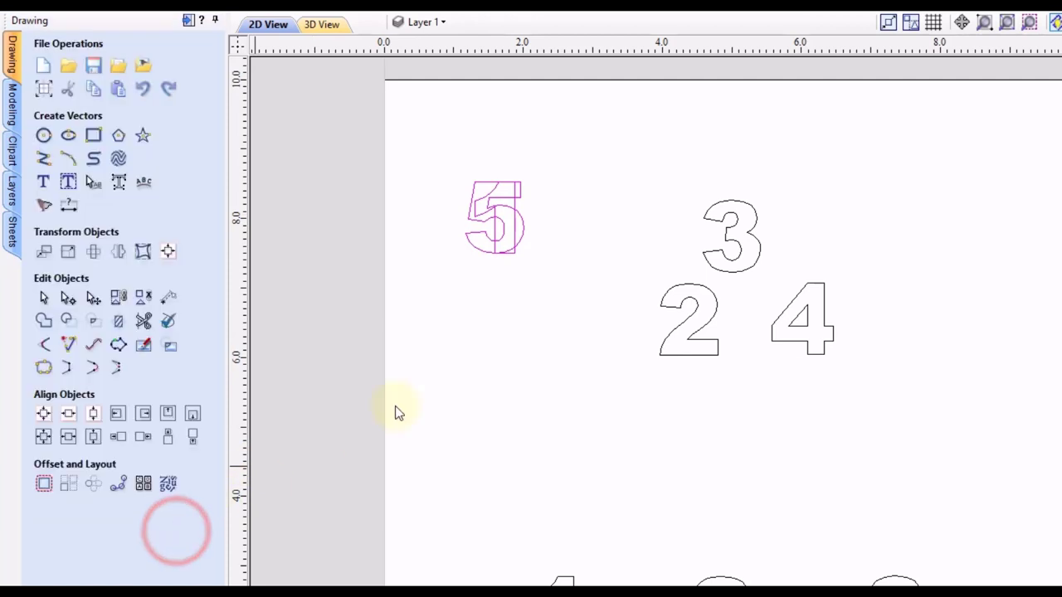
click(448, 212)
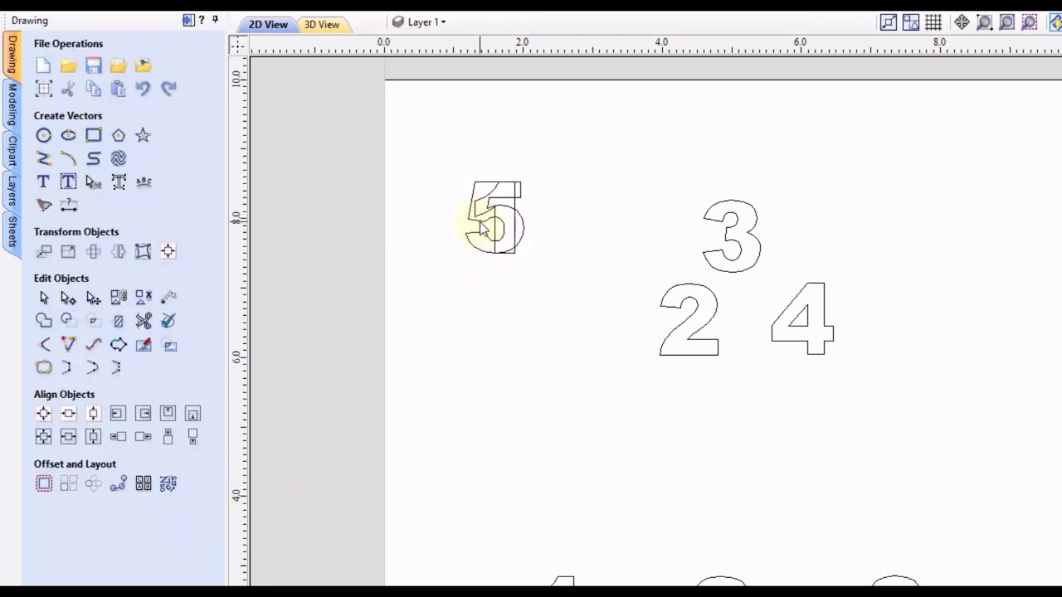
click(477, 223)
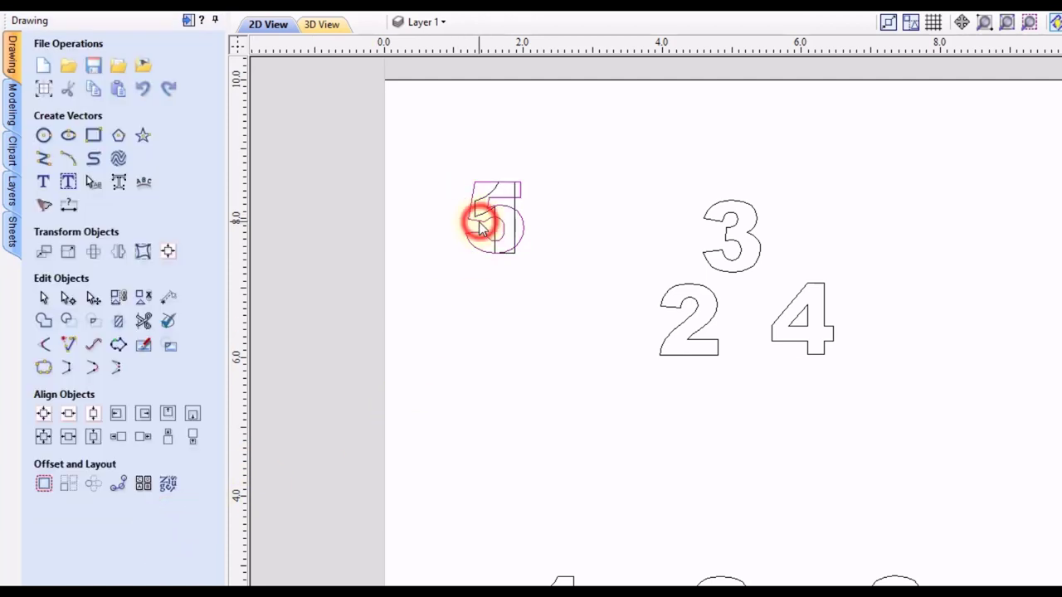
click(43, 253)
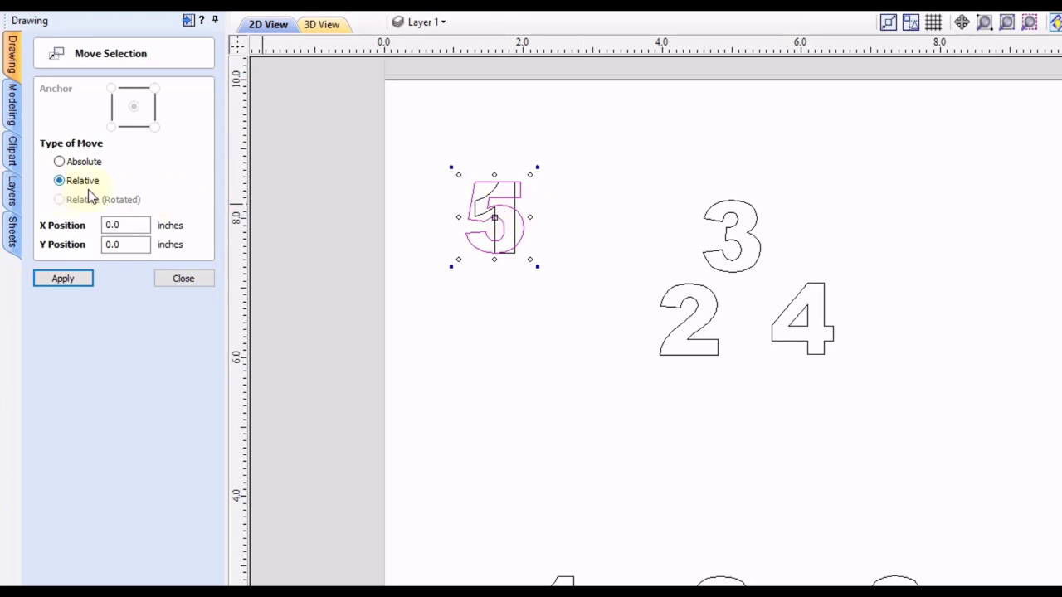
click(59, 180)
click(135, 223)
drag(135, 224, 90, 226)
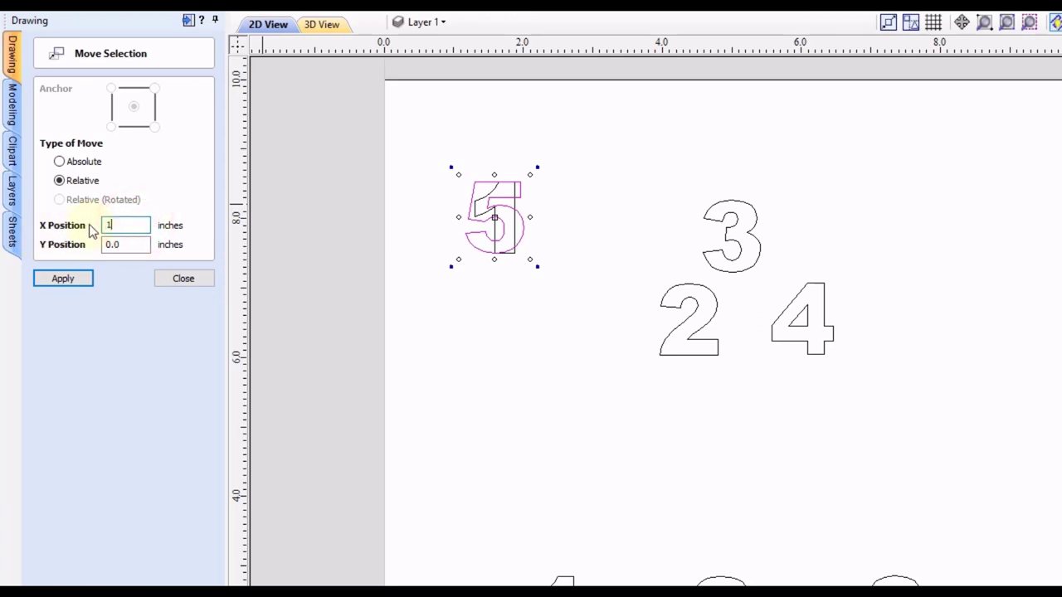
click(63, 278)
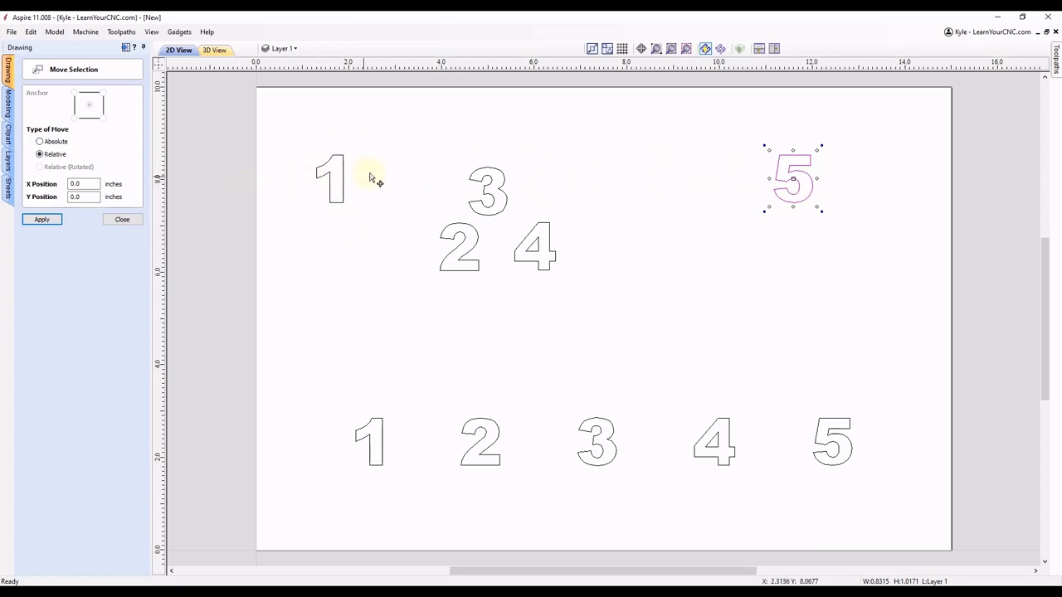
click(121, 221)
Deselect the 5 and box-select all five upper digits
click(412, 220)
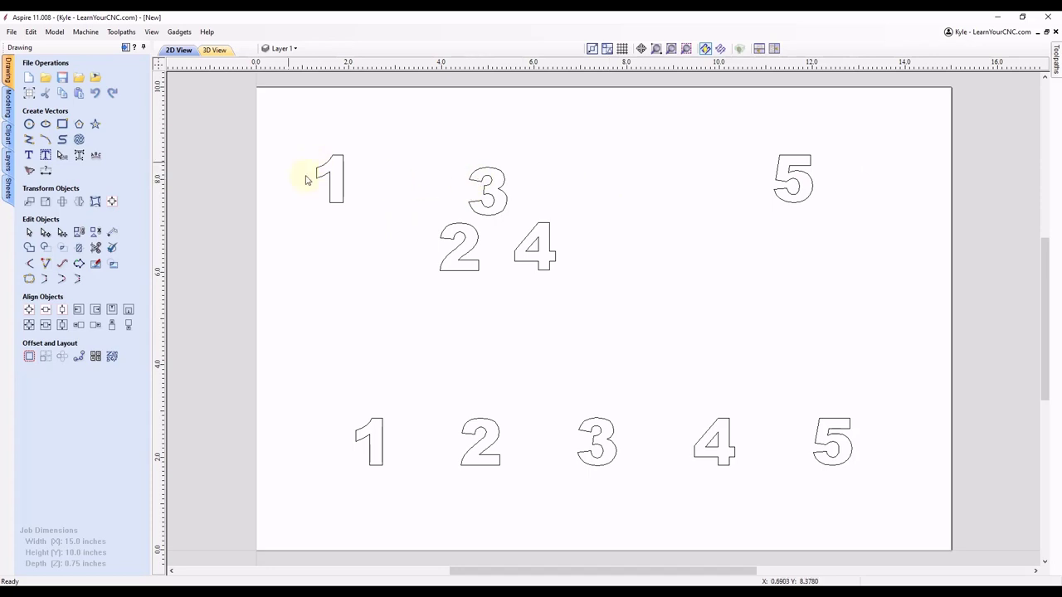
drag(882, 117, 277, 294)
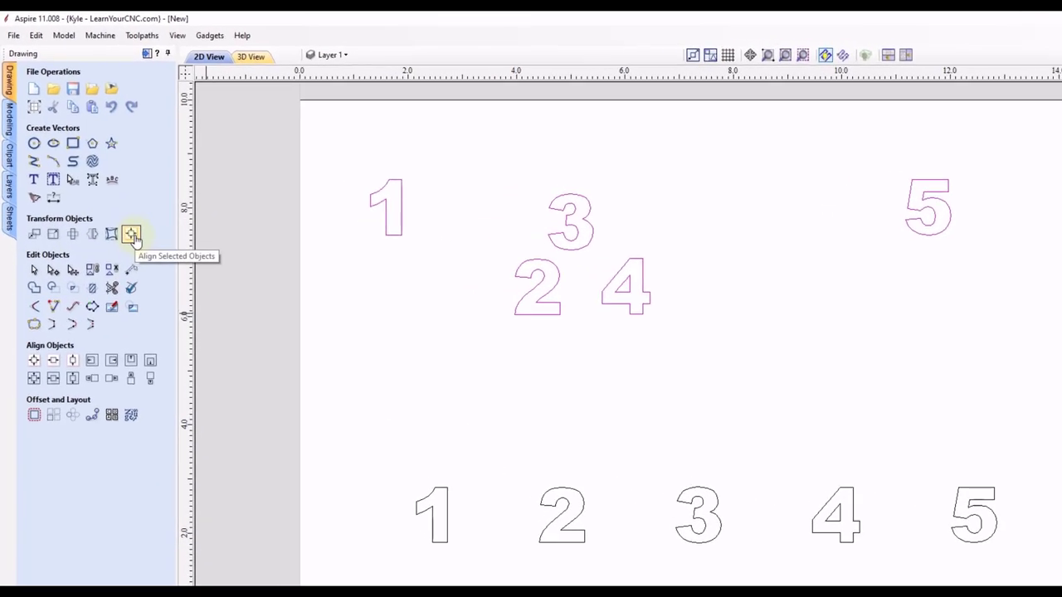
Apply horizontal Space Selection and vertical Center align so digits 1–5 sit evenly on one line
click(140, 250)
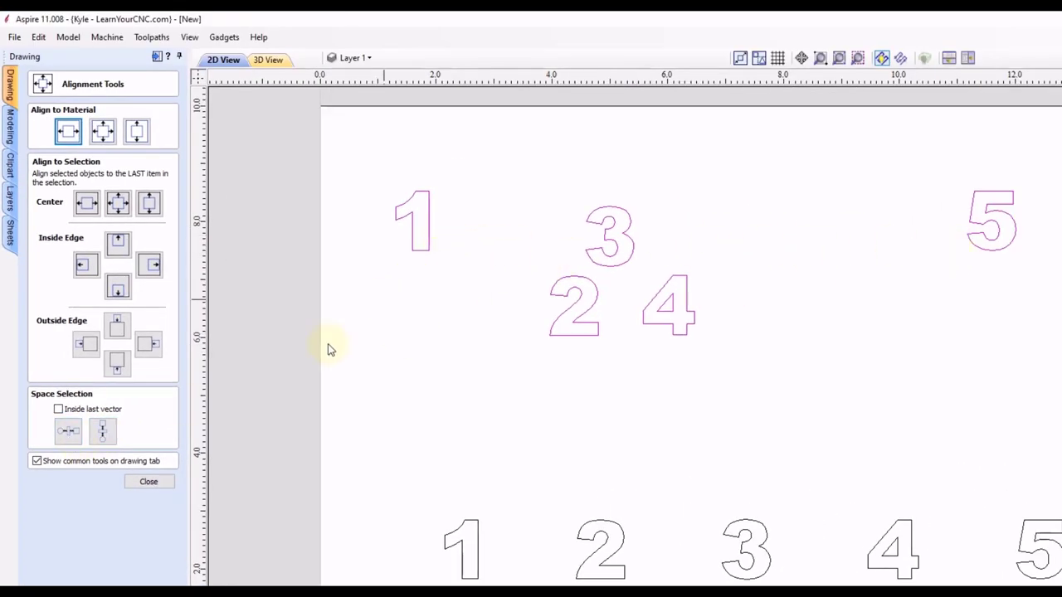
click(68, 432)
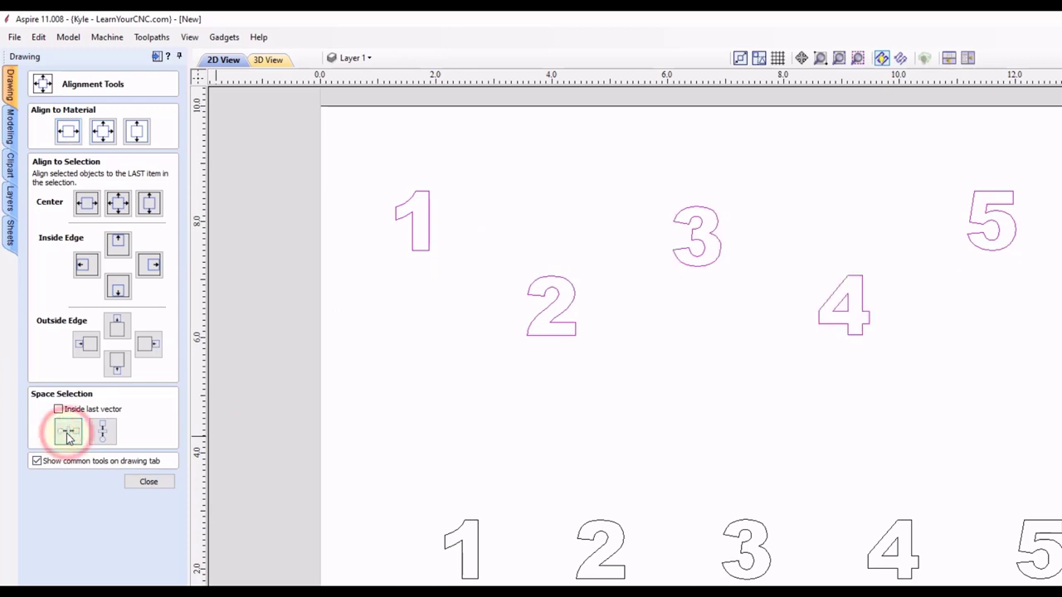
click(152, 209)
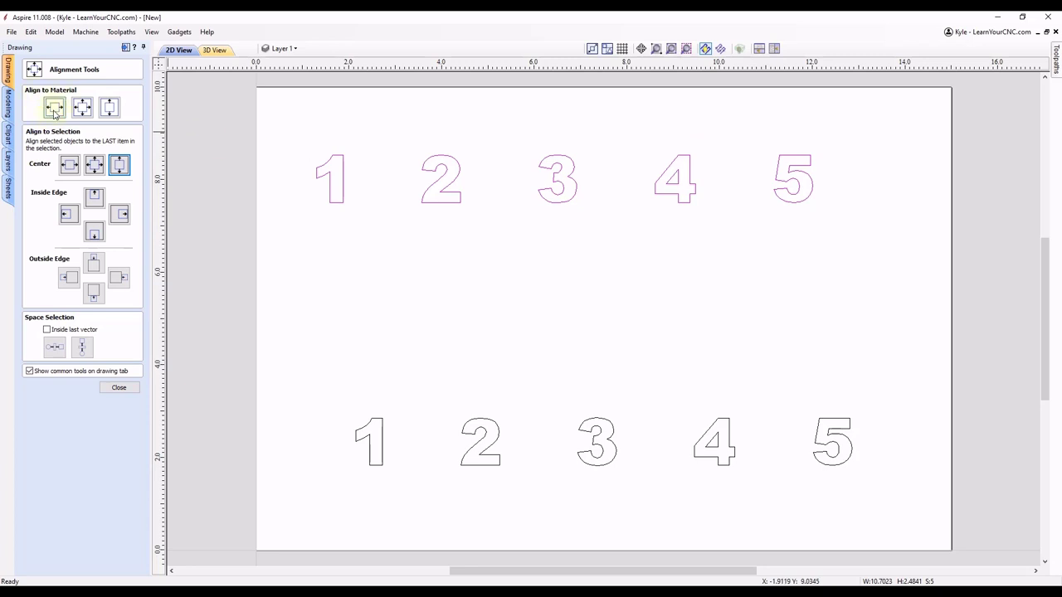
Align the upper row to the material's horizontal and vertical centre, then close alignment and deselect
click(54, 110)
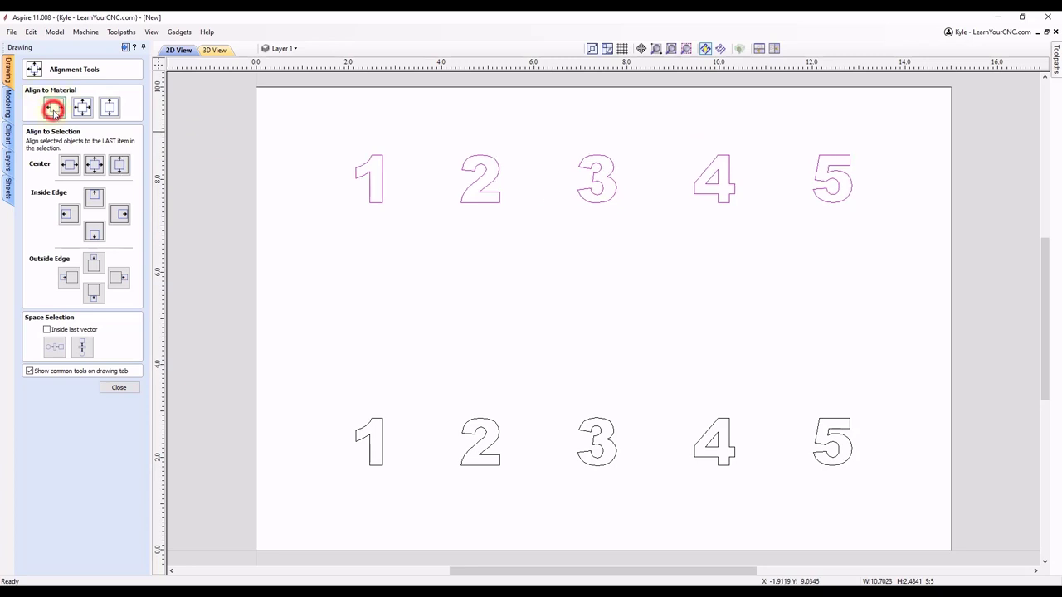
click(108, 113)
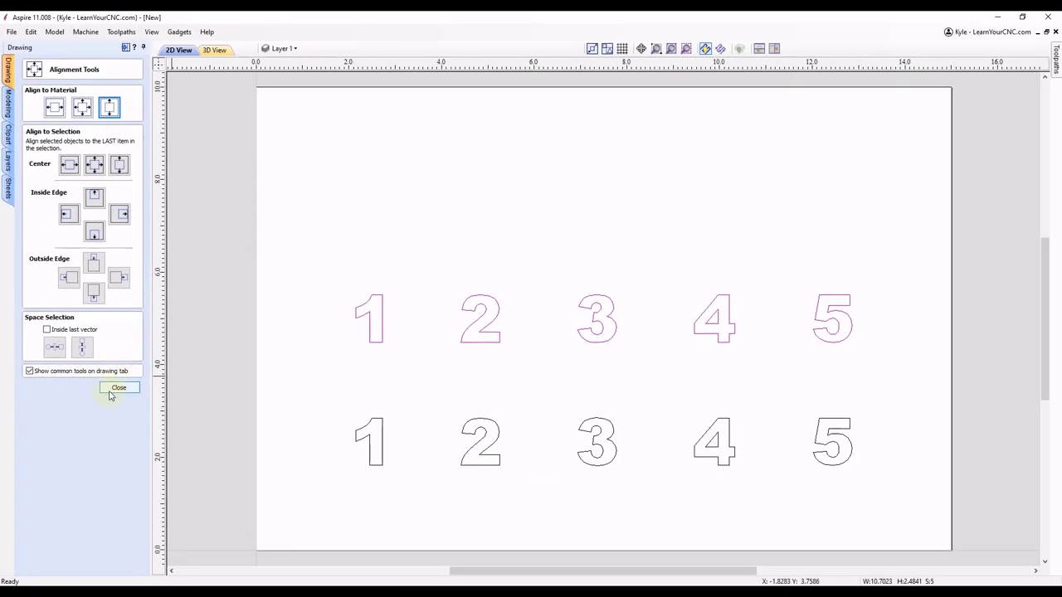
click(118, 387)
click(427, 348)
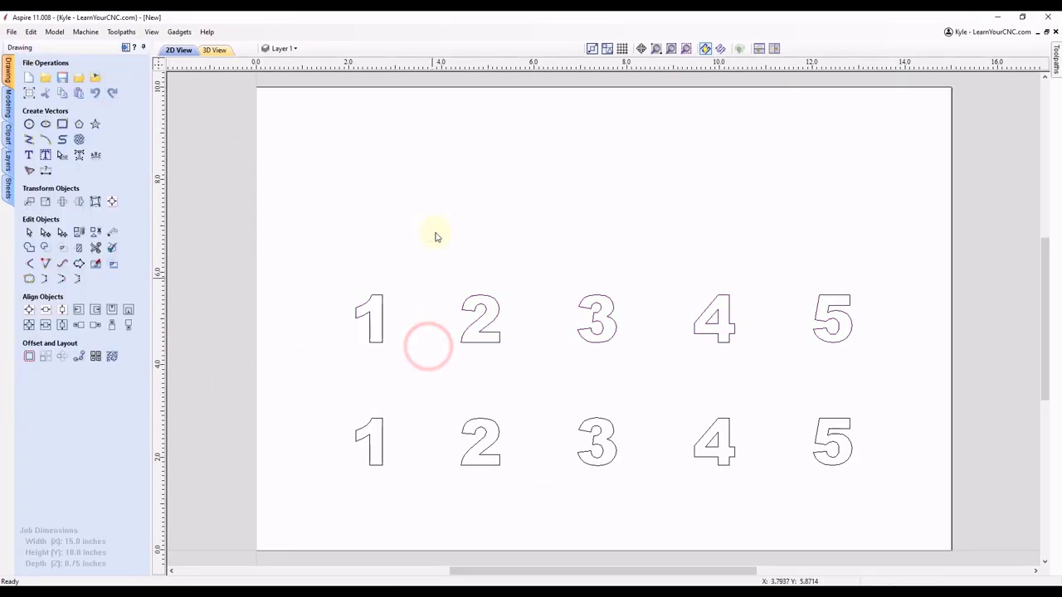
Draw a 10.4 × 2.1 inch rectangle above the top row of numbers
click(63, 123)
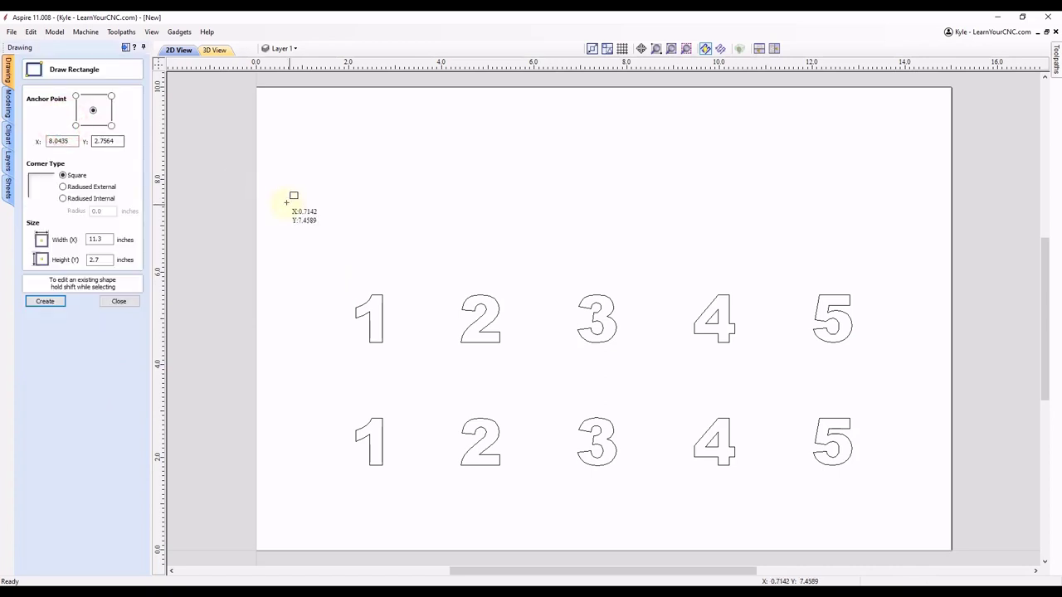
drag(336, 231, 817, 132)
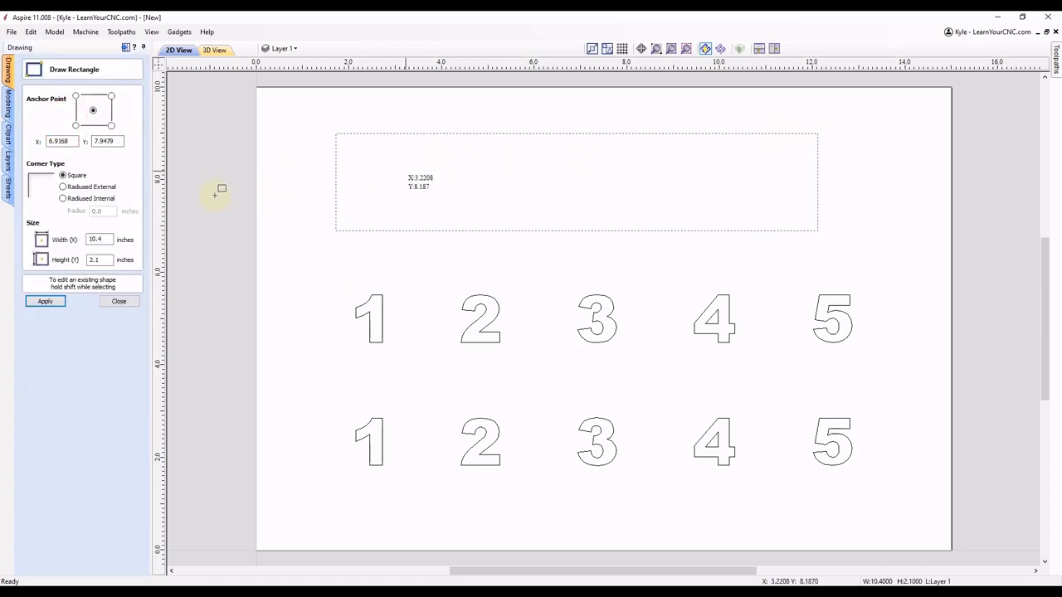
click(116, 301)
click(462, 261)
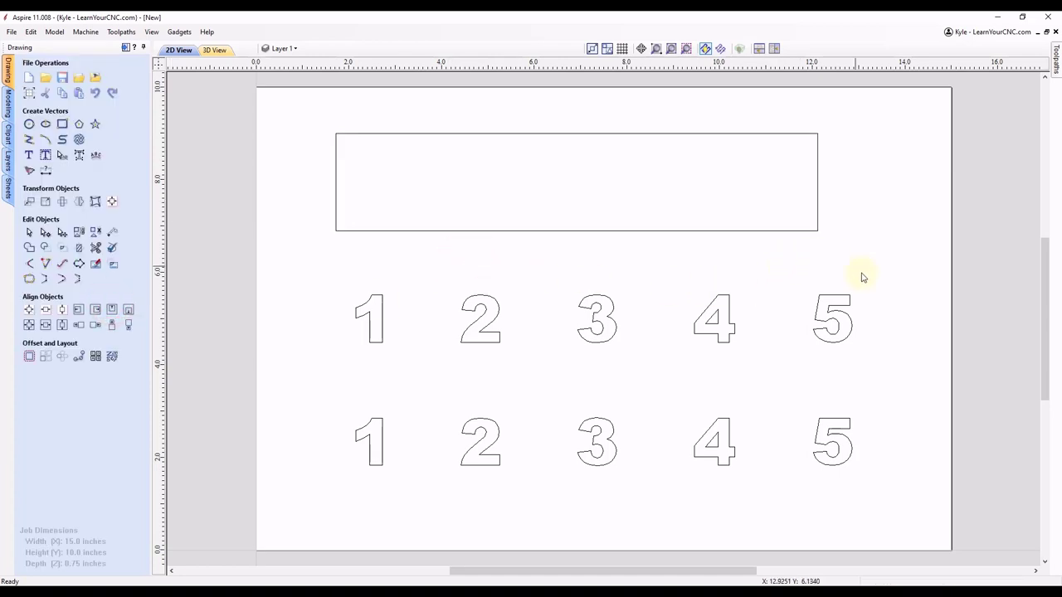
Select the five top-row digits, then add the rectangle to the selection last
drag(869, 282, 329, 359)
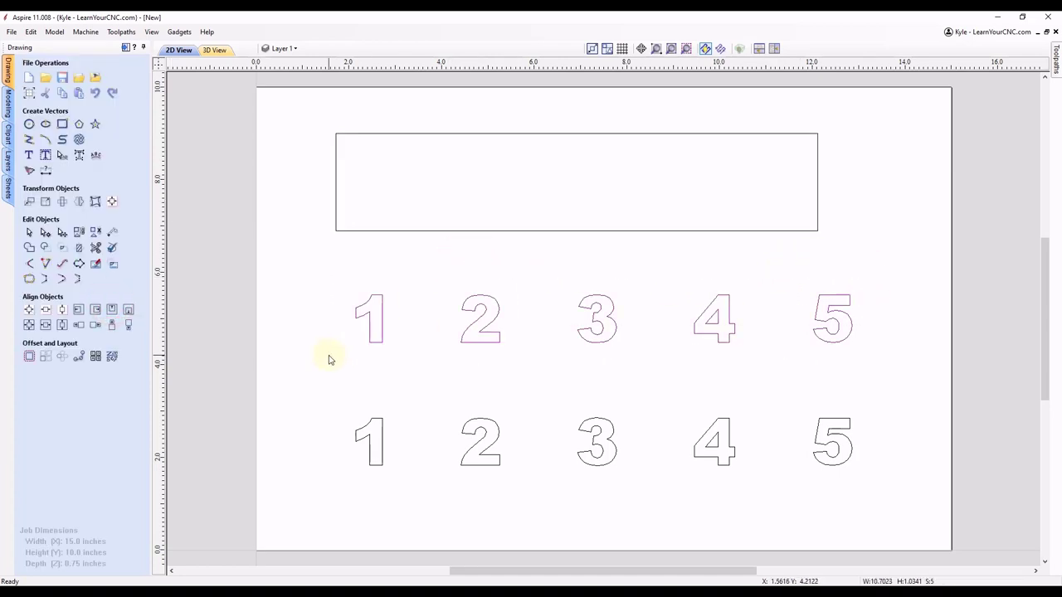
shift+click(434, 231)
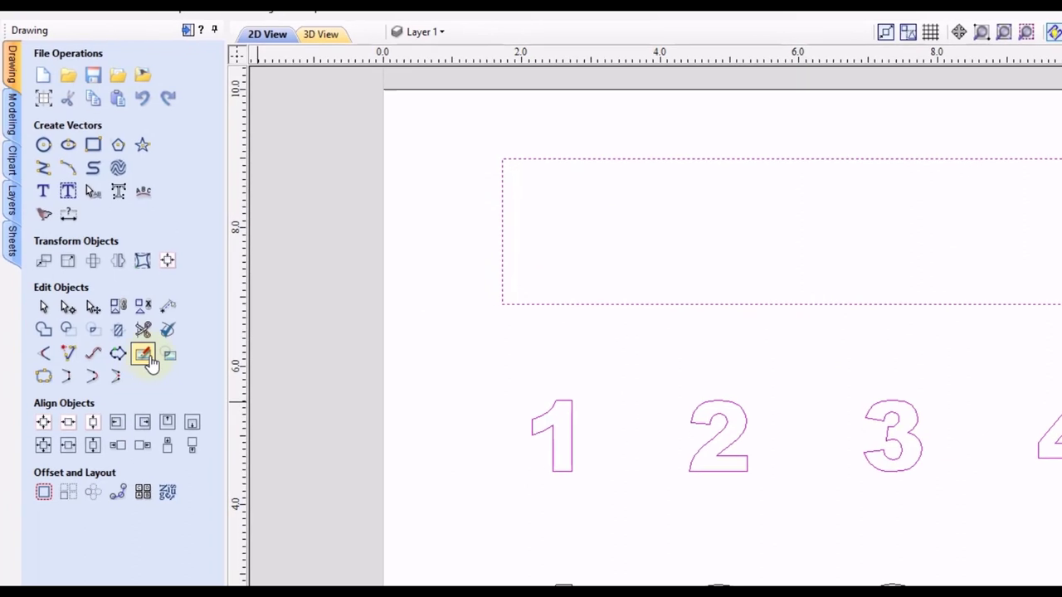
click(168, 264)
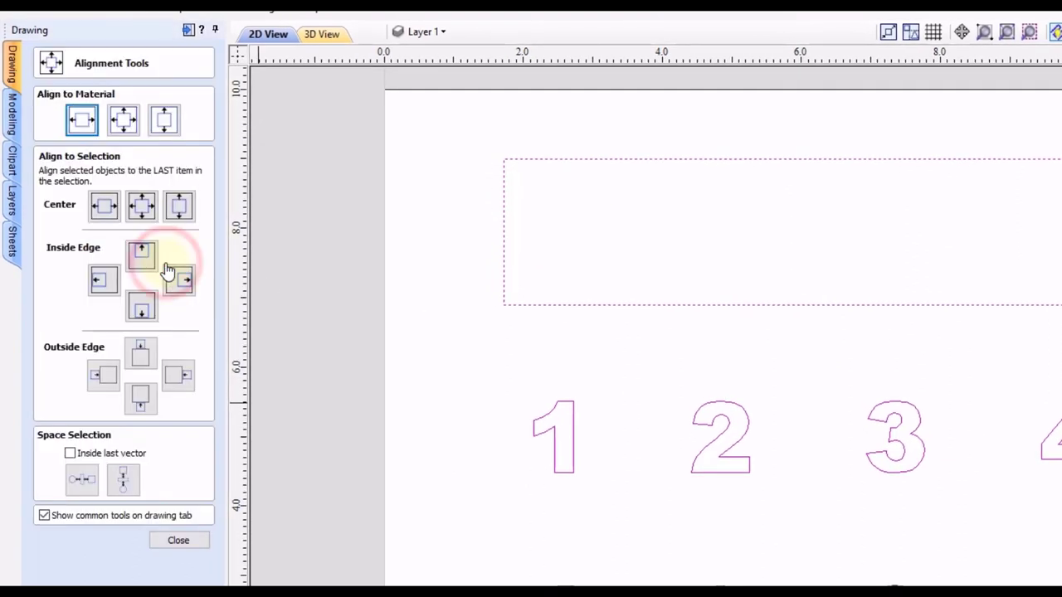
With Inside last vector ticked, space the digits across the rectangle, then center-align them on it
click(70, 454)
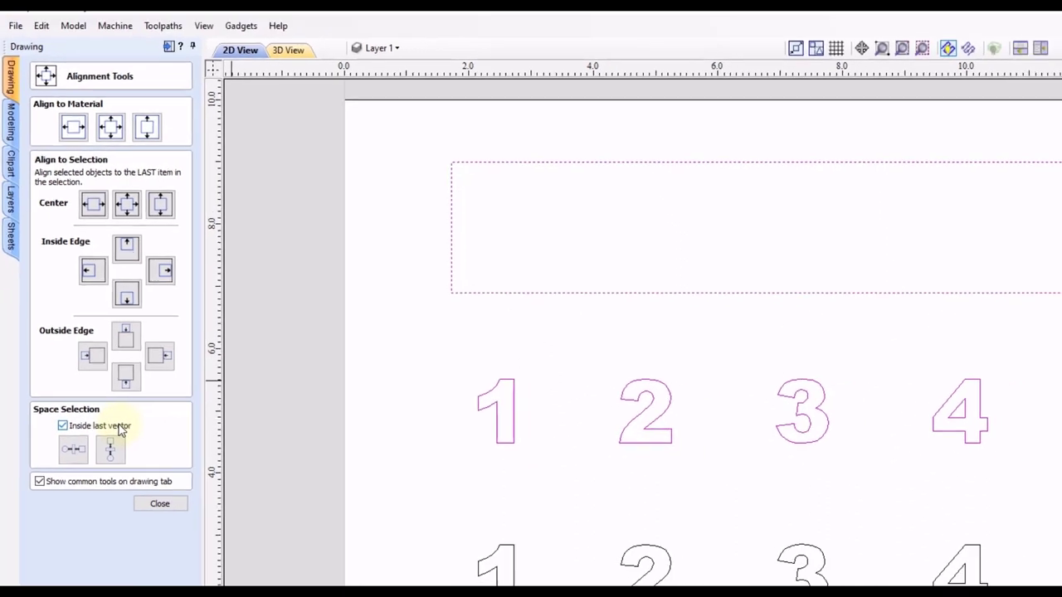
click(70, 431)
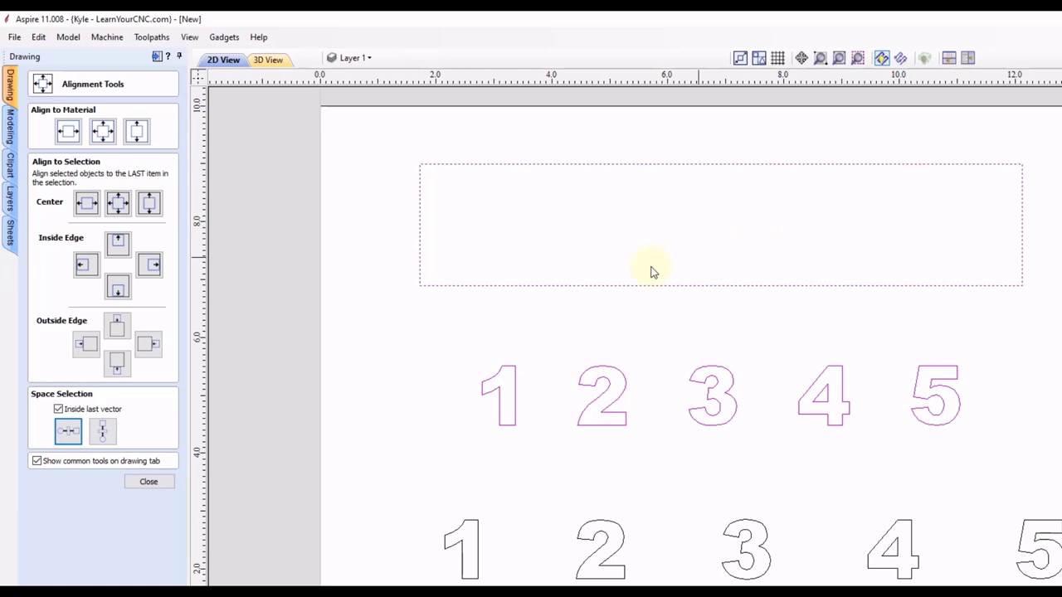
click(118, 203)
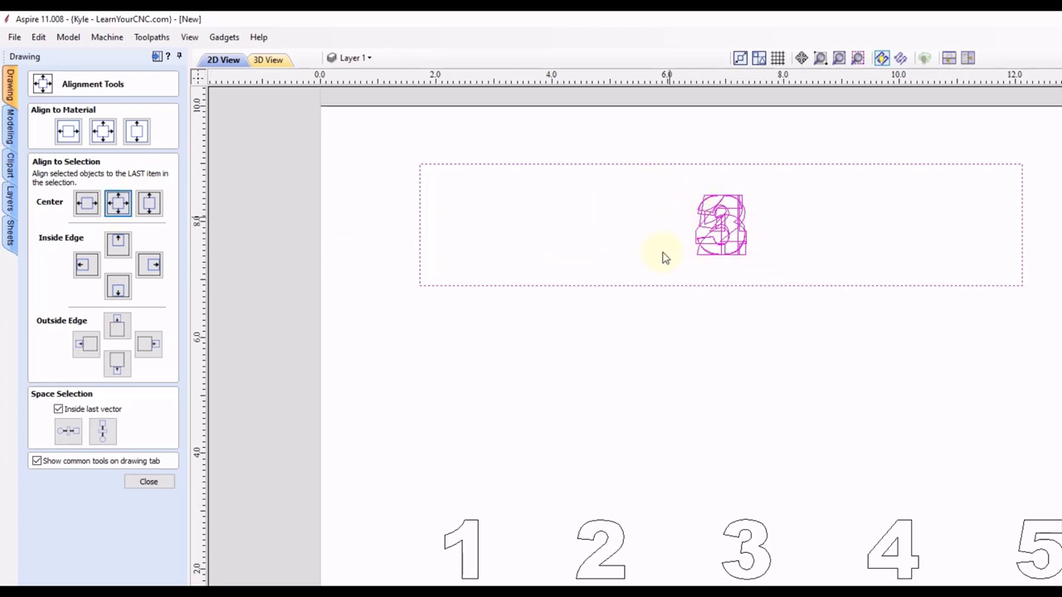
Undo Align Objects to unstack the digits and clear the selection
click(39, 37)
click(44, 53)
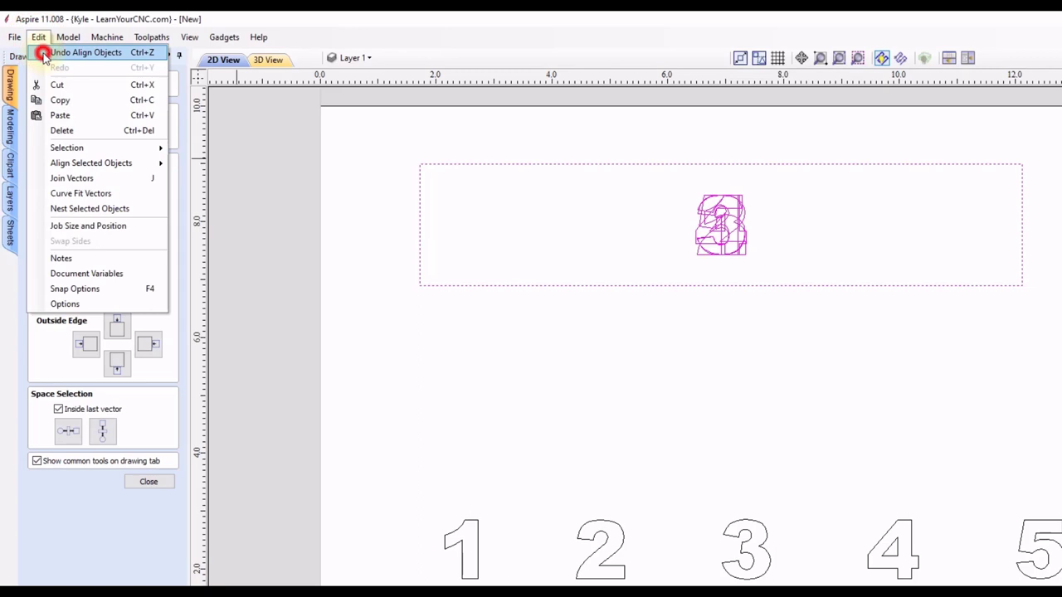
click(704, 301)
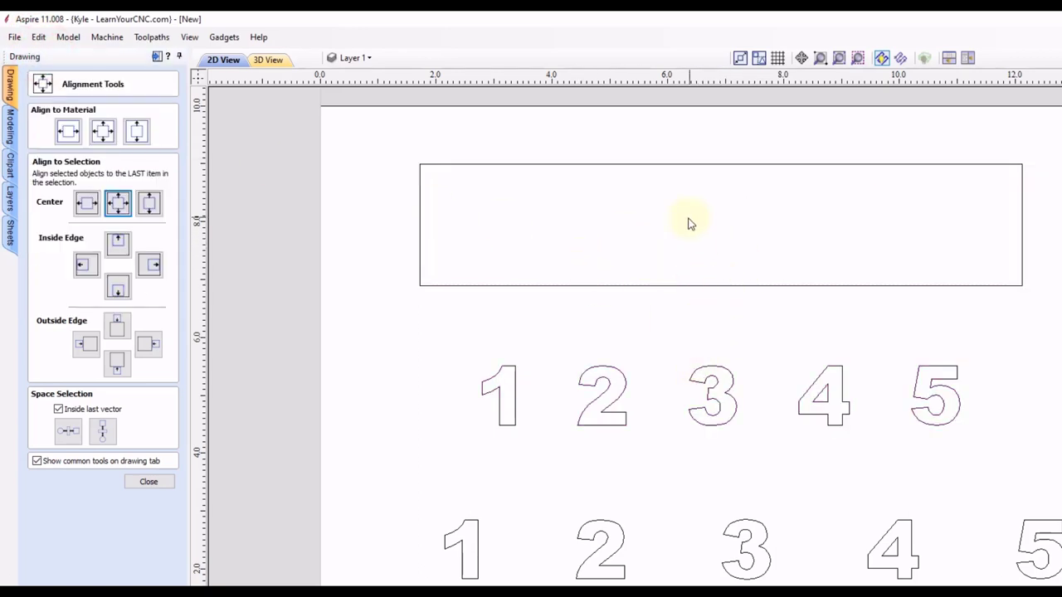
Group the five spaced digits with G and centre the group inside the rectangle
drag(1051, 334, 462, 464)
key(g)
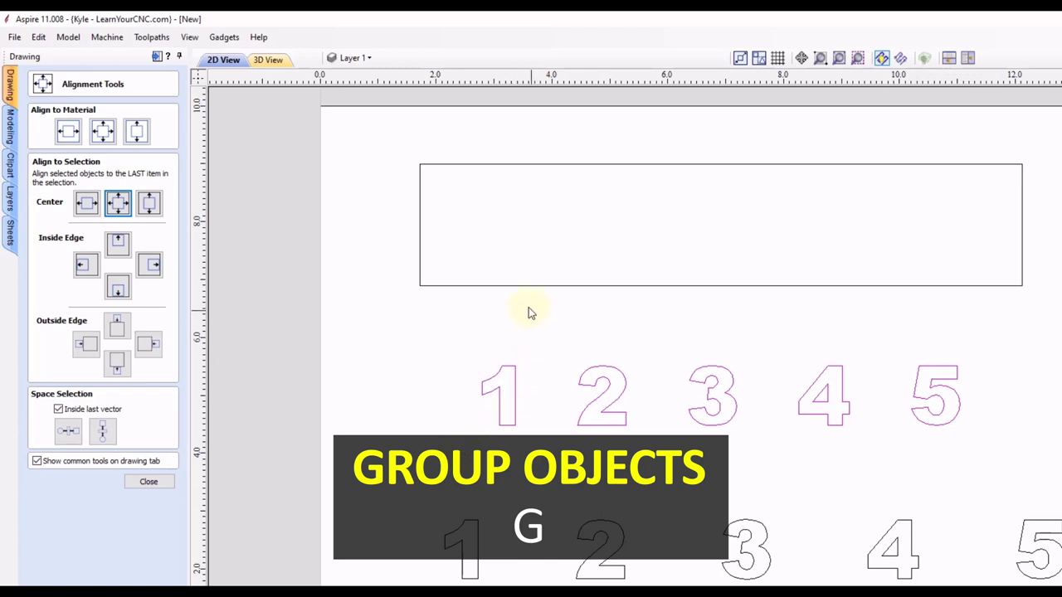
shift+click(520, 286)
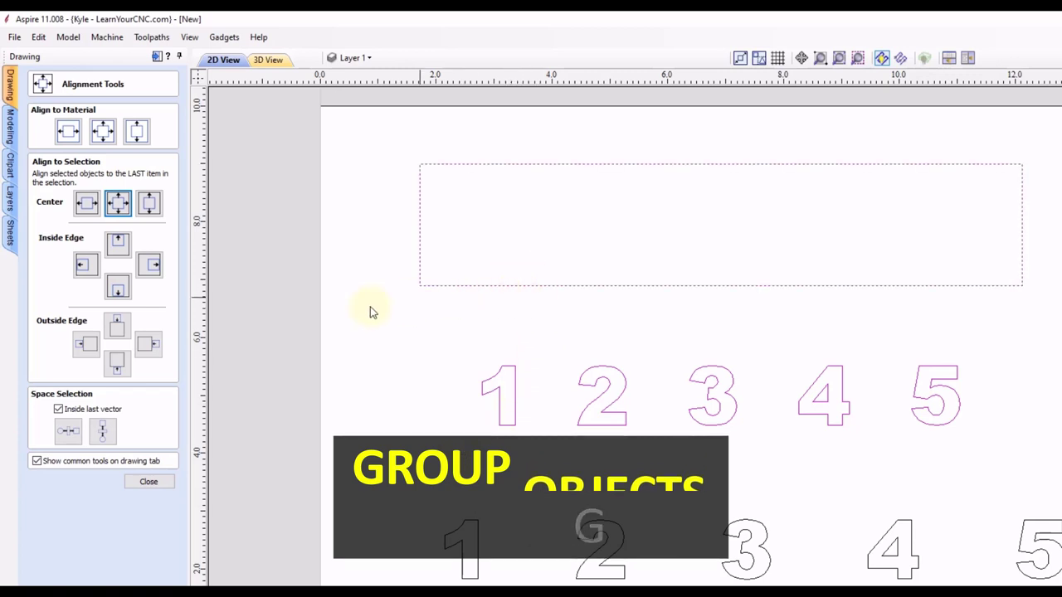
click(119, 203)
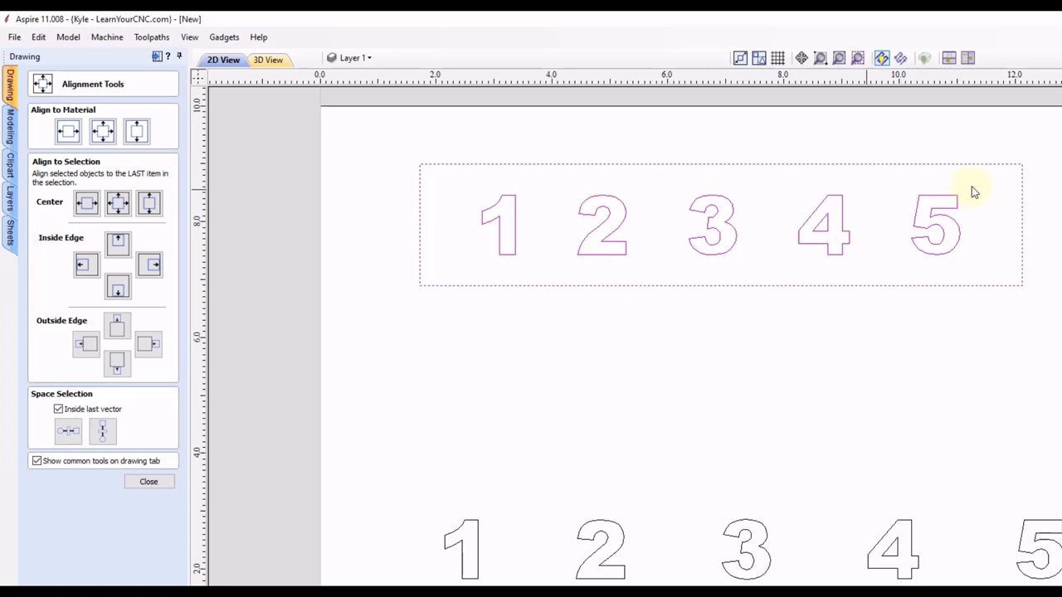
Close the alignment panel, select the digit group, then pick the 3 and 2 individually to confirm they're separate
click(141, 486)
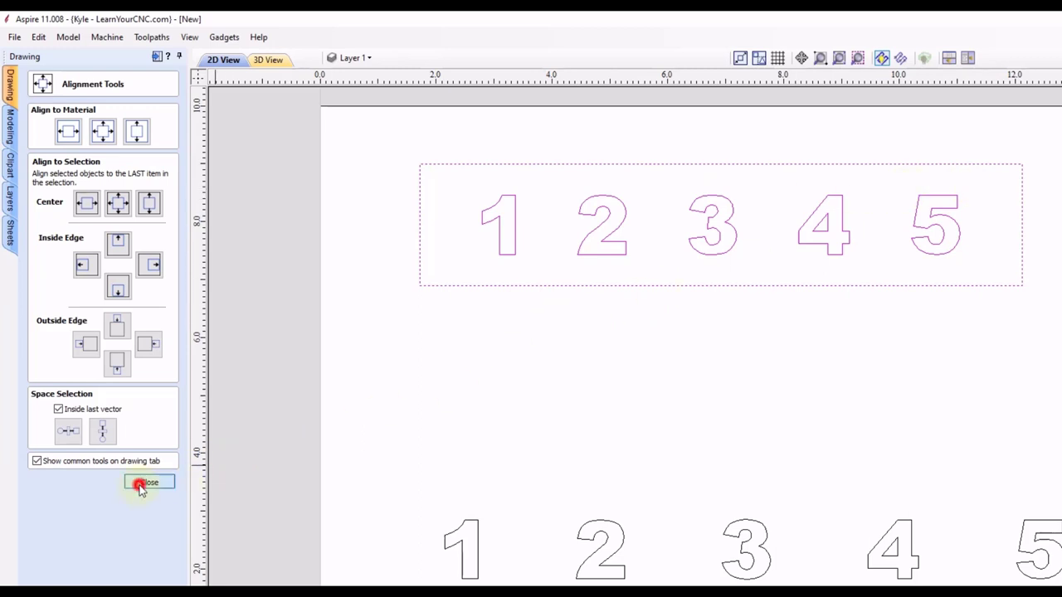
click(732, 313)
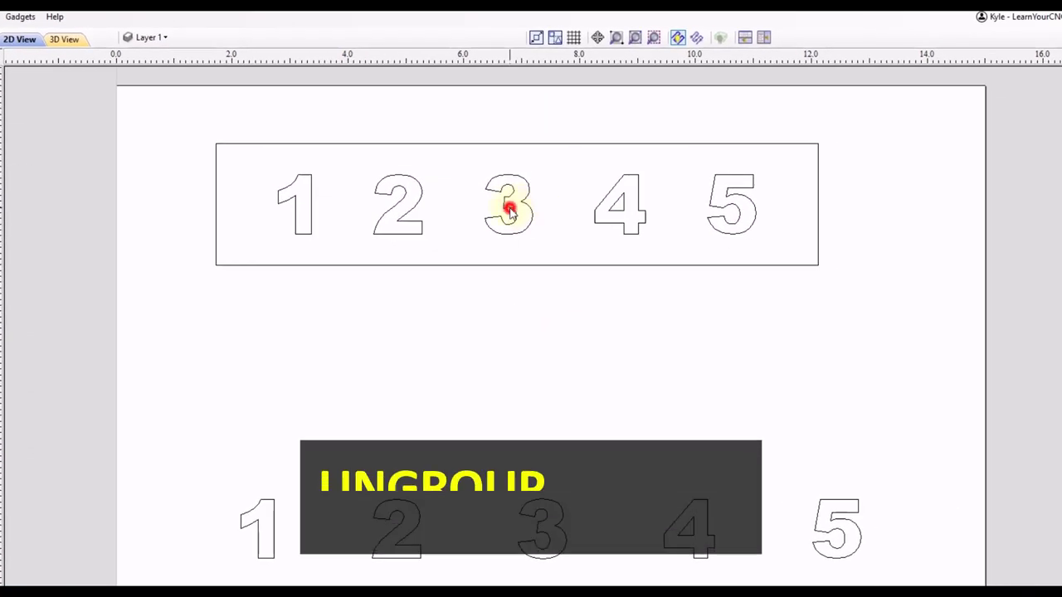
click(509, 212)
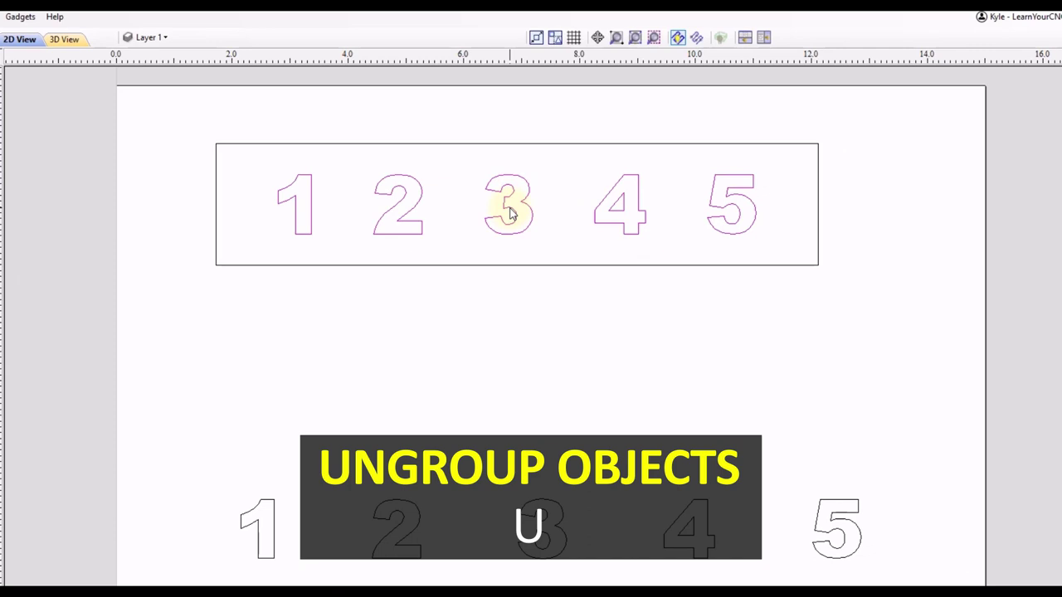
click(472, 230)
click(526, 164)
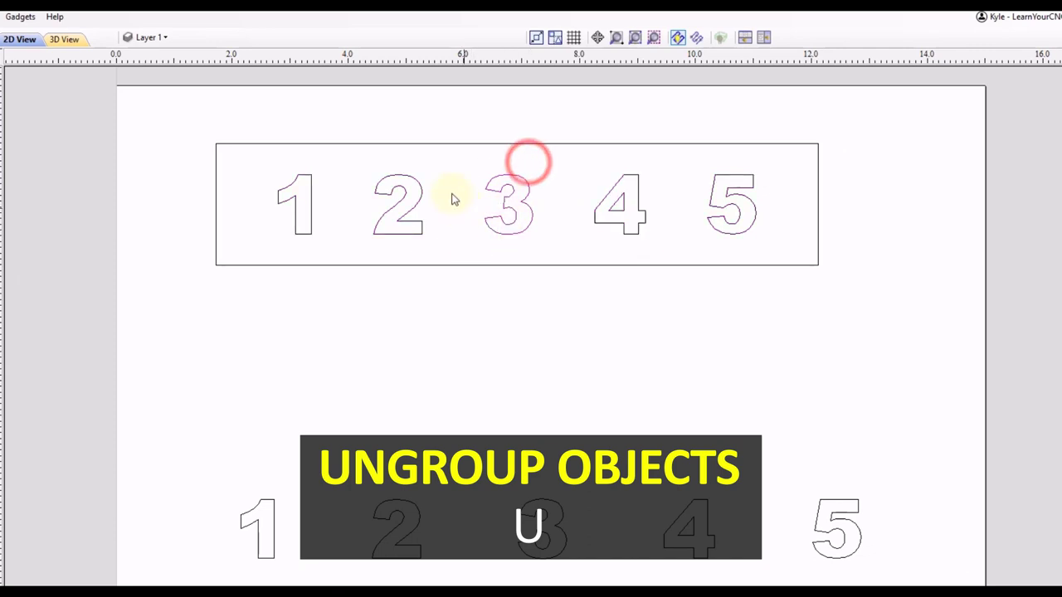
drag(420, 157, 371, 234)
click(304, 166)
click(341, 175)
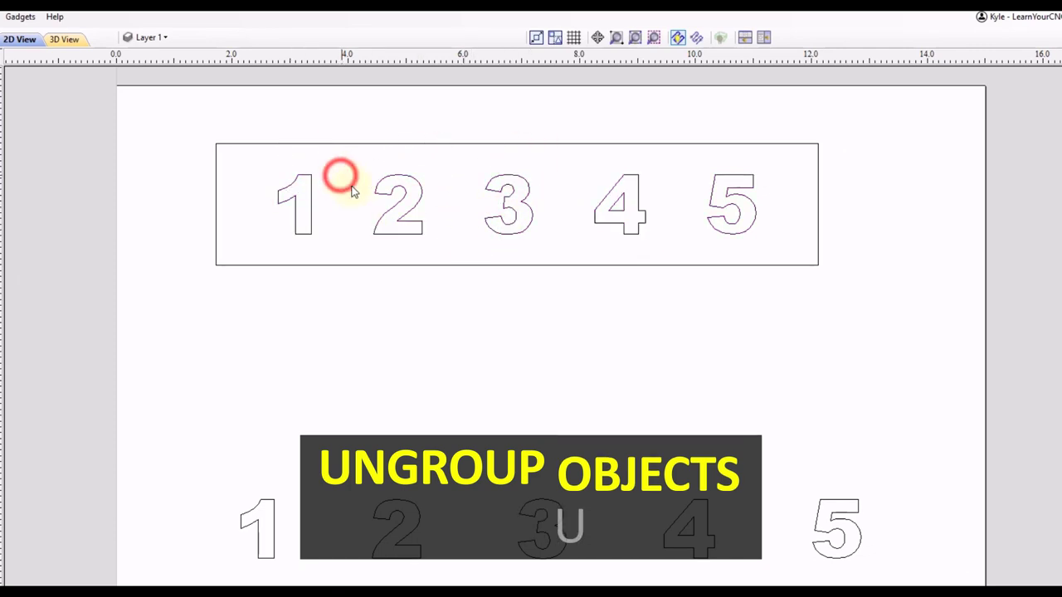